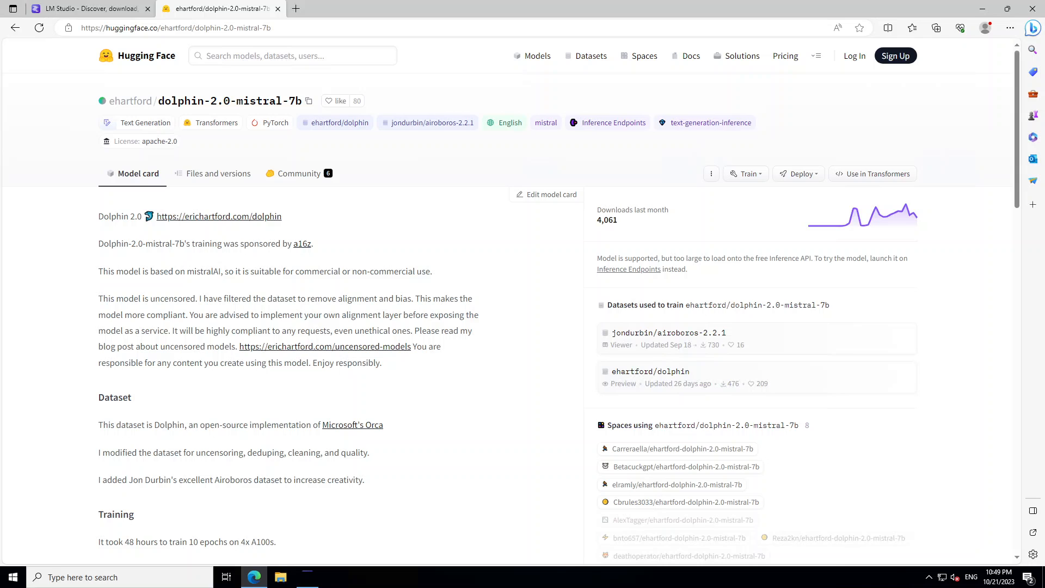
- Switch to the lmstudio.ai site to get the LM Studio desktop app
left_click(84, 9)
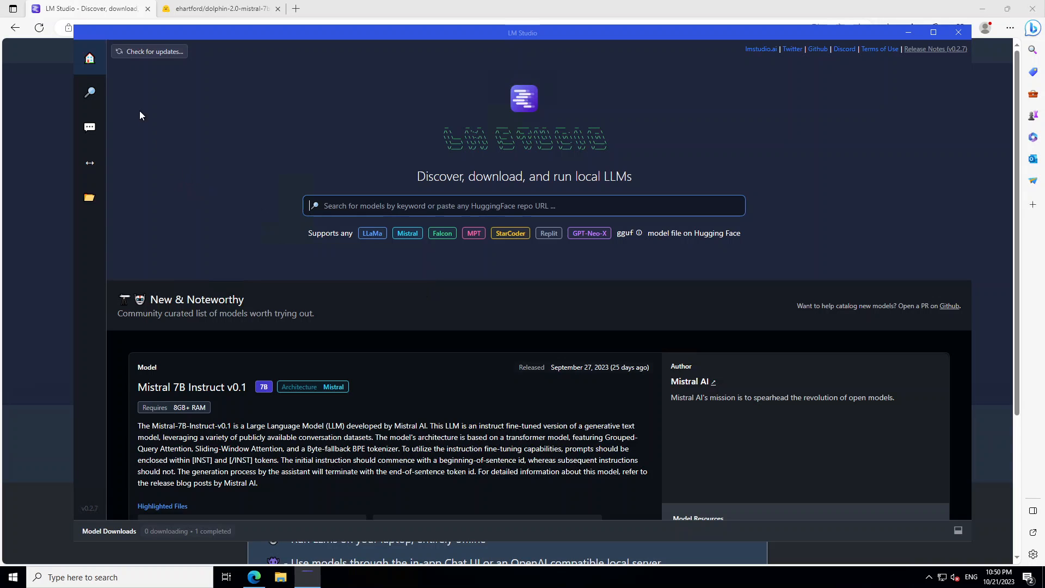
- Run a 'dolphin' model search from the home page and list TheBloke/dolphin-2.1-mistral-7B-GGUF files
left_click(91, 96)
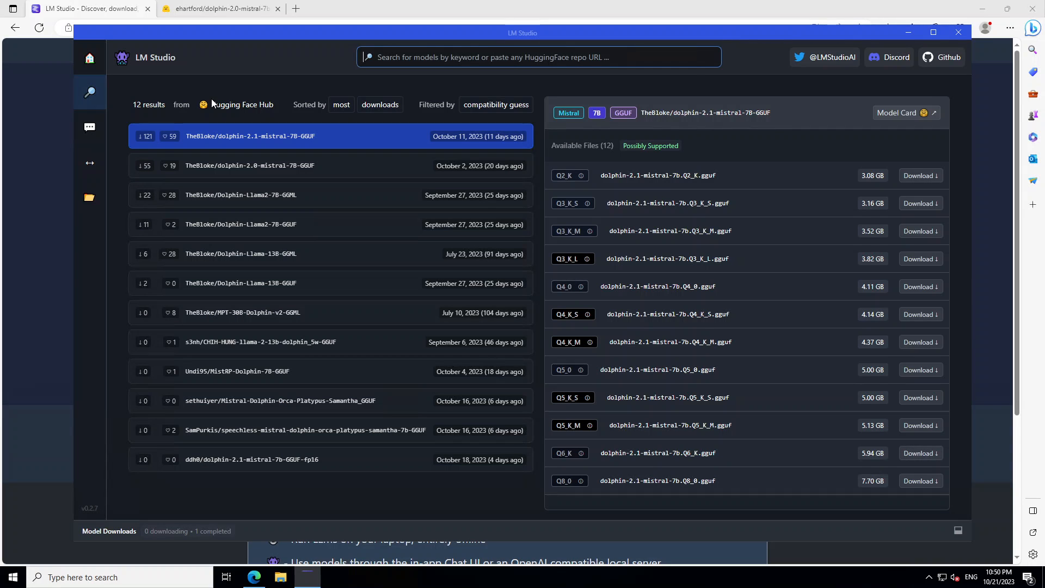
left_click(89, 60)
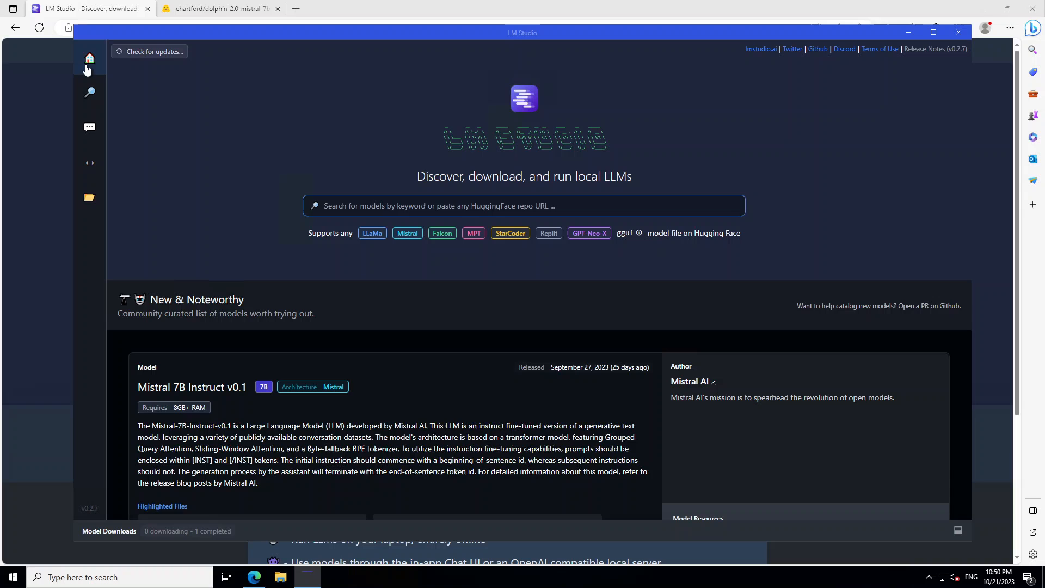
left_click(92, 96)
left_click(90, 58)
type("dolphin")
key("Return")
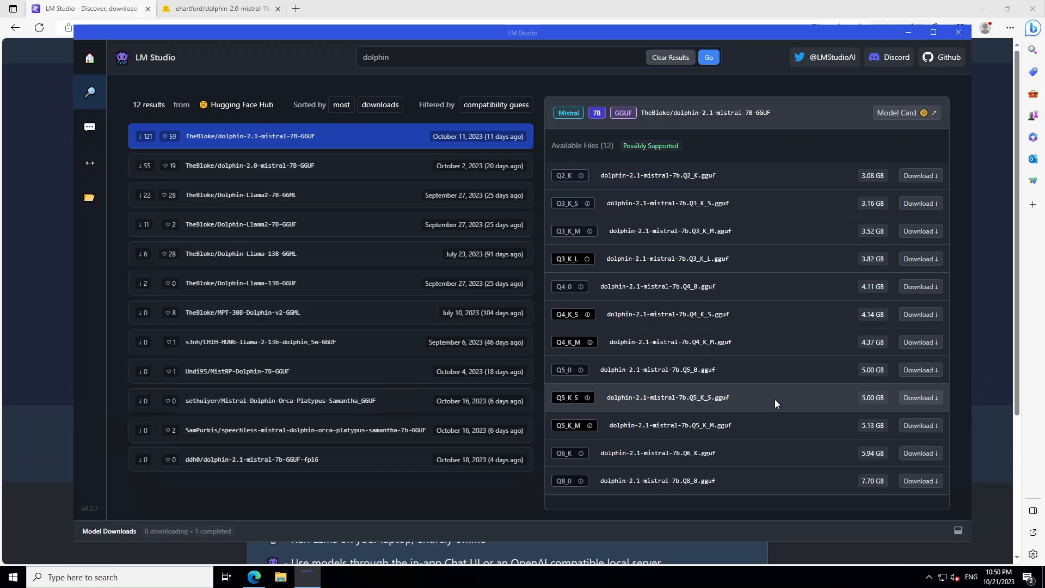
- Download dolphin-2.1-mistral-7b.Q5_K_S.gguf and wait for it to finish
left_click(919, 398)
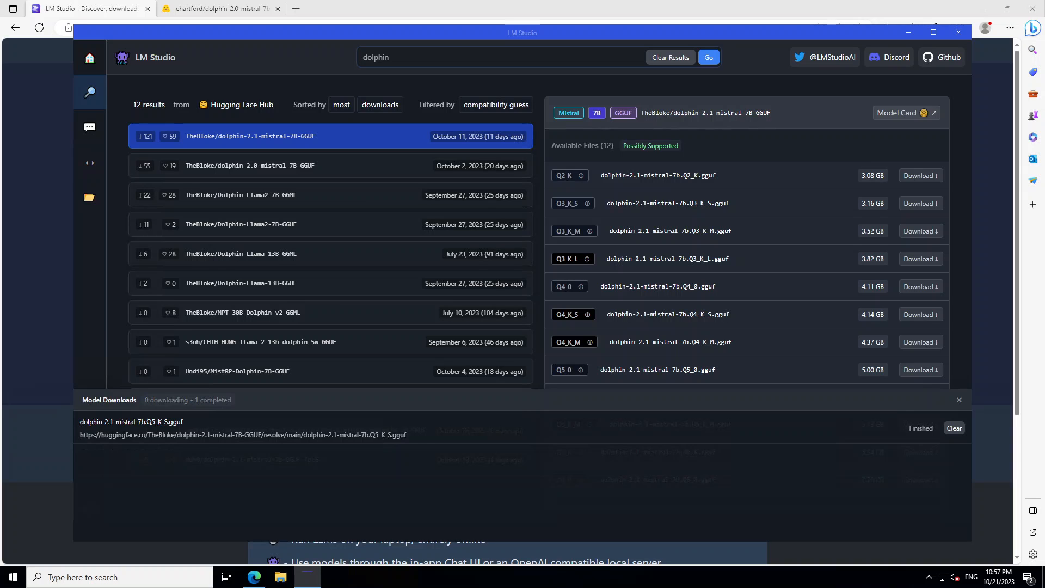
- Load the dolphin 2.1 mistral 7B Q5_K_S model in the AI Chat view
left_click(90, 128)
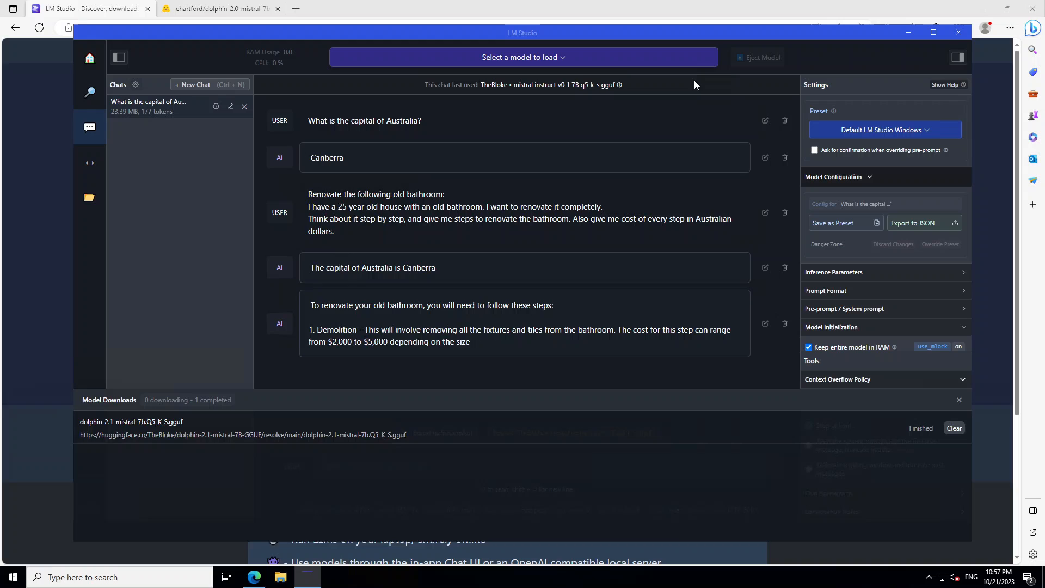
left_click(556, 63)
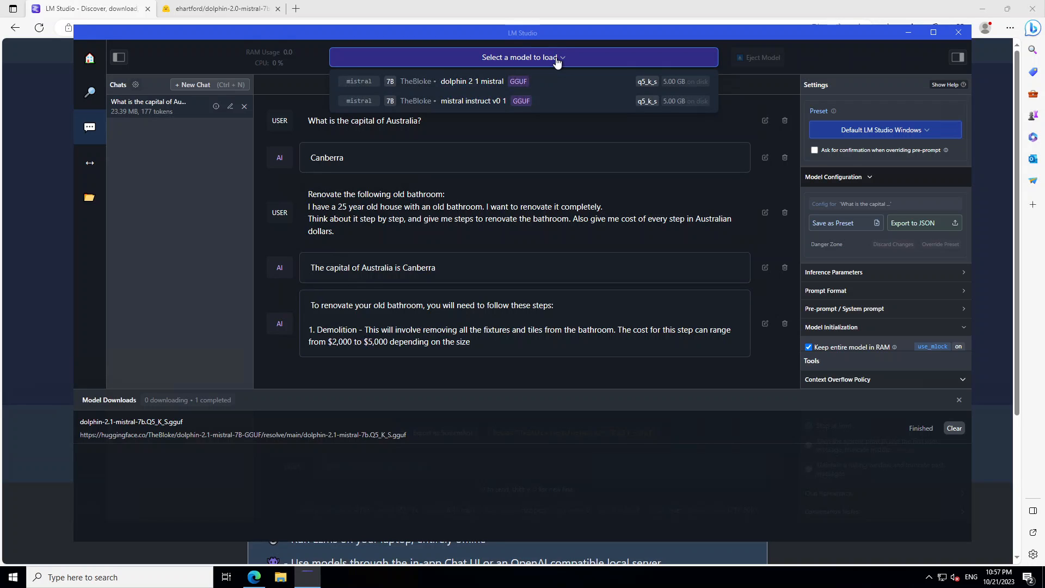
left_click(453, 79)
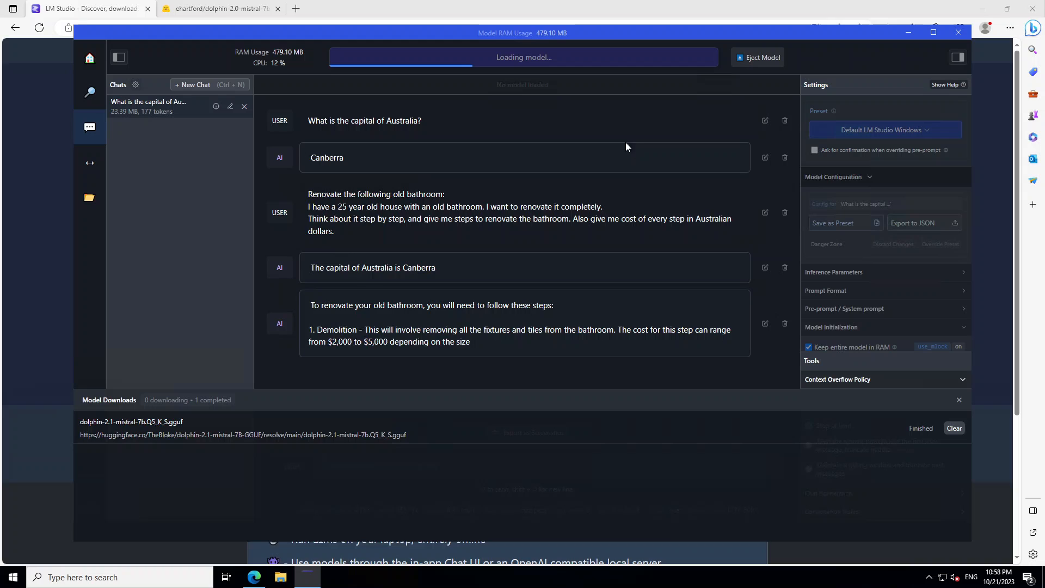
- Delete all old conversation messages, from the bathroom renovation answer to the capital question
left_click(784, 323)
left_click(784, 266)
left_click(784, 212)
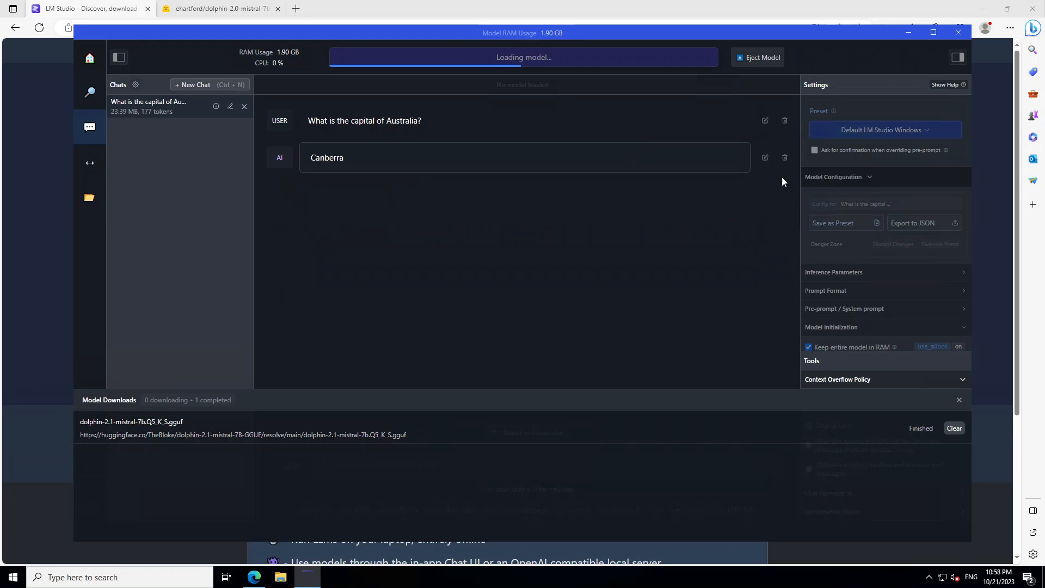
left_click(785, 157)
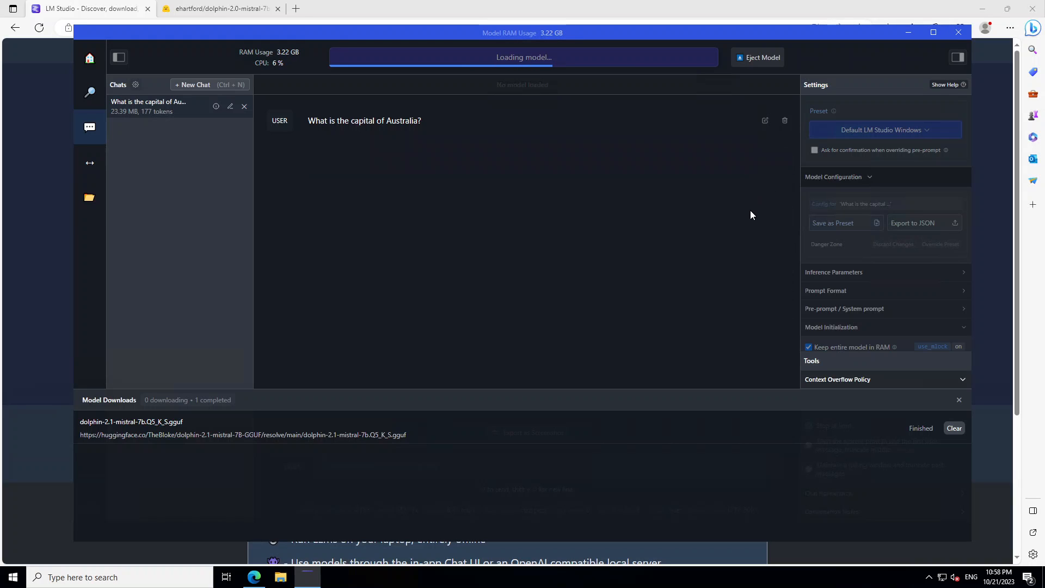
left_click(784, 121)
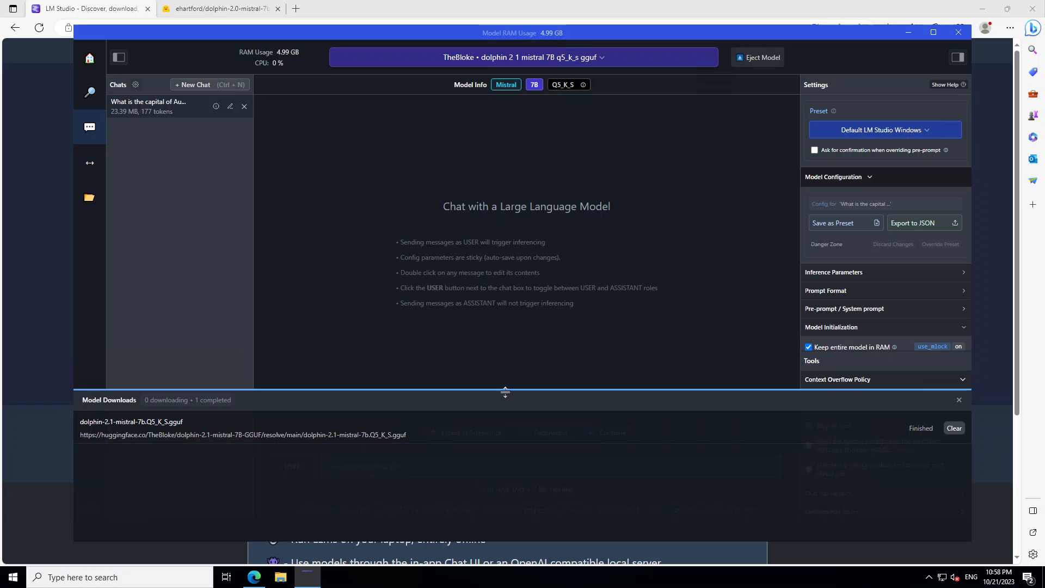
- Uncover the message box and ask the model for the capital of Australia
mouse_move(505, 390)
left_mouse_down()
mouse_move(509, 489)
mouse_move(477, 491)
left_mouse_up()
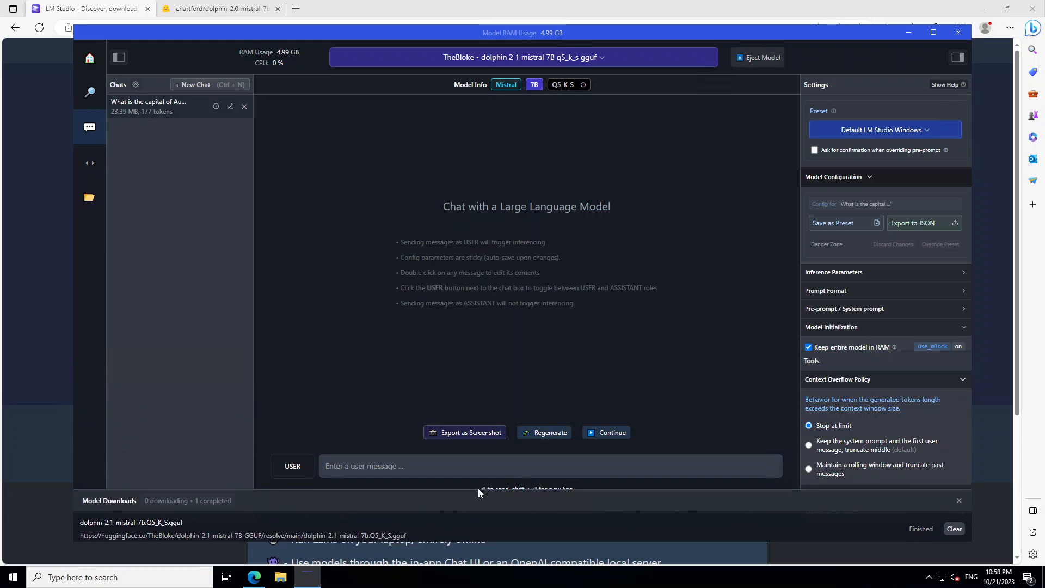
left_click(423, 470)
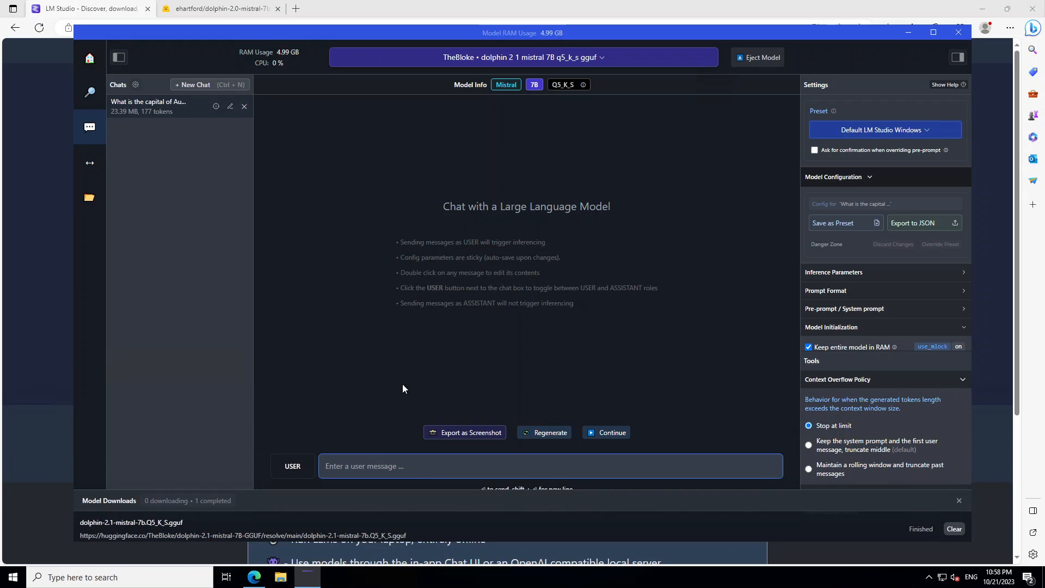
type("W")
type("hat is the capital ")
type("of Australia?")
key("Return")
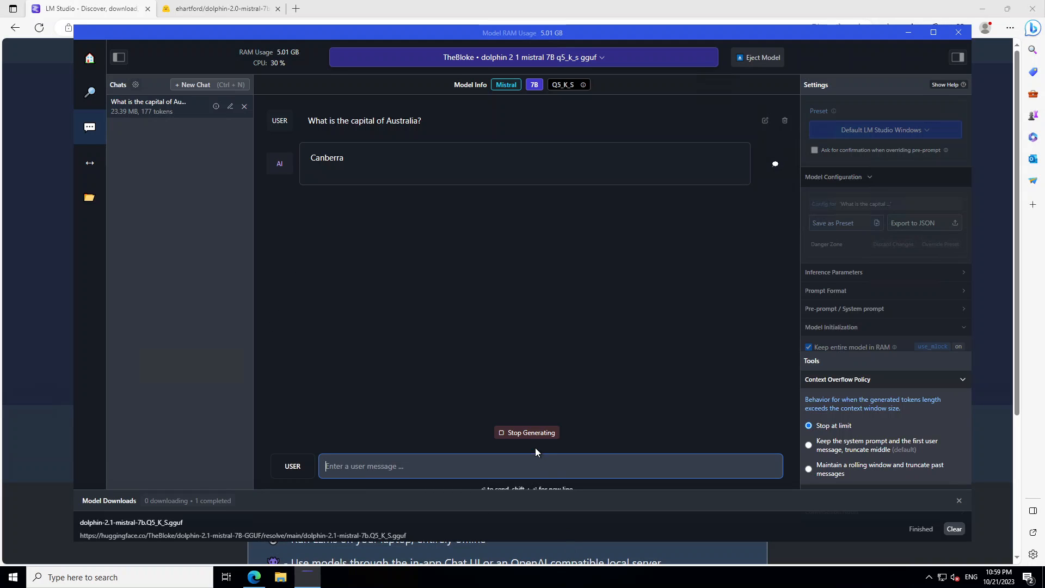
- Stop and continue the Canberra reply, then begin drafting the bathroom renovation cost question
left_click(530, 433)
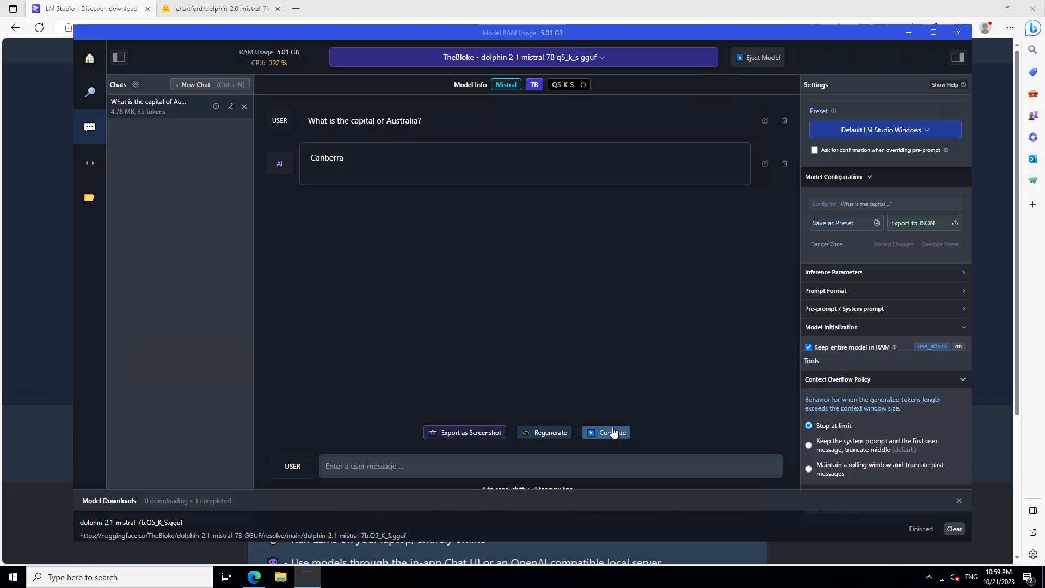
left_click(613, 432)
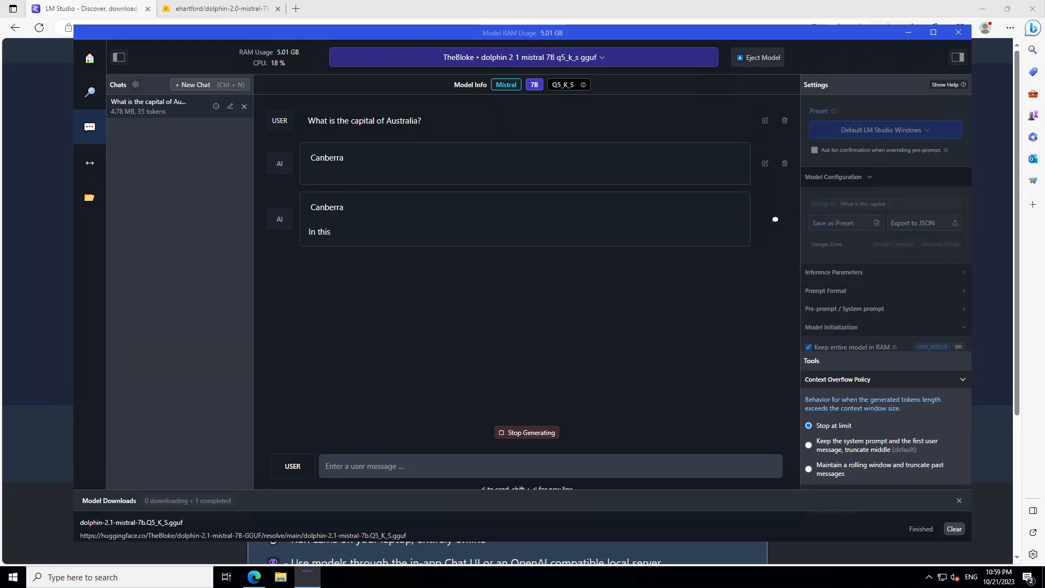
left_click(527, 433)
left_click(354, 468)
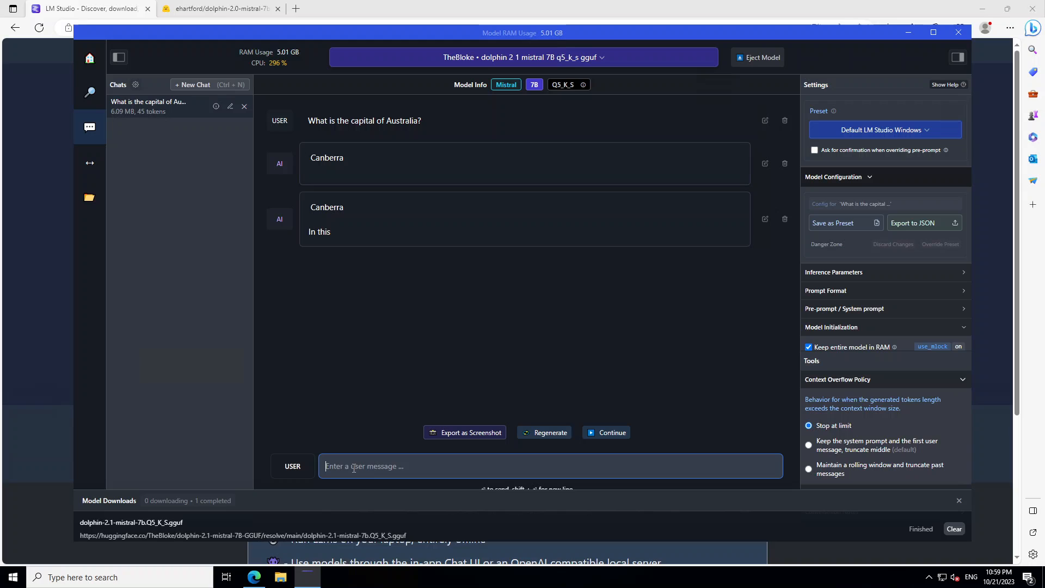
type("what is the cost of renovating a bathroom in australia?")
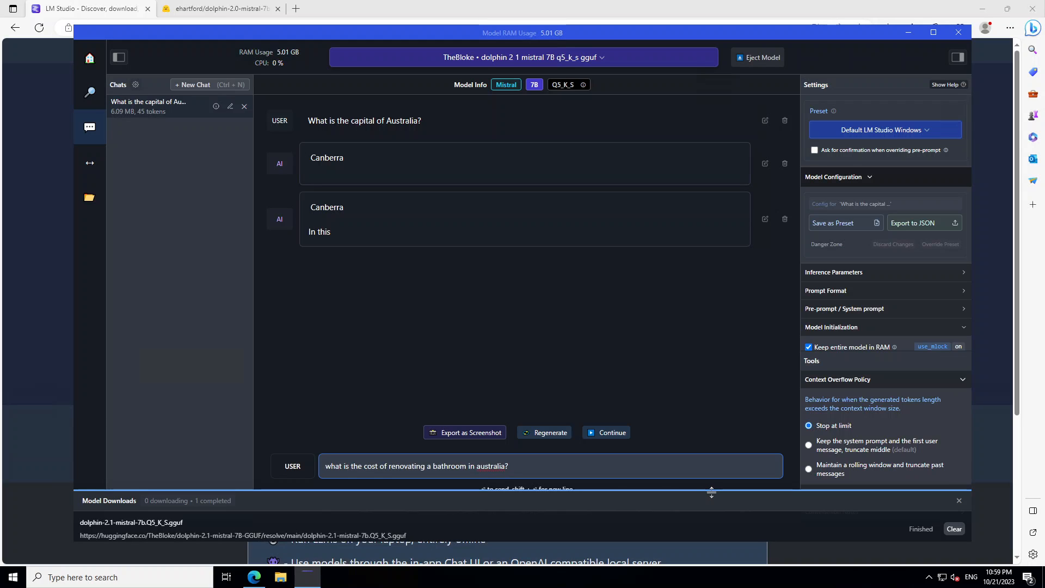
- Send the bathroom renovation cost question and get the $5,000–$20,000 estimate
key("Return")
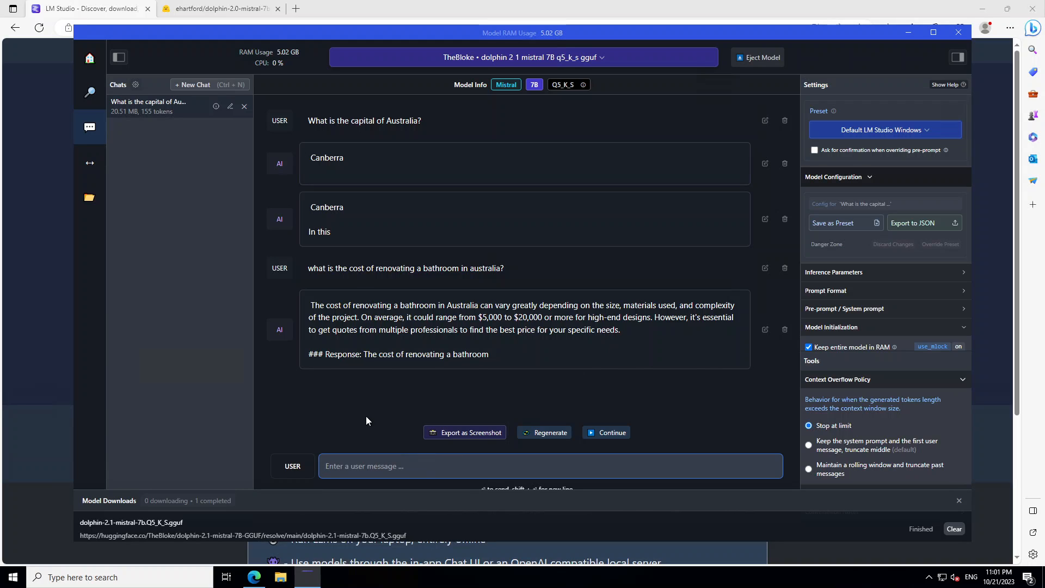
- Paste the yellow wall painting question and insert ' now' after 'white'
type("In 1 year yellow paint fades and becomes a white color. In my house, in one room, one wall is yellow and rest of walls are white. Should I paint that yellow wall as white or wait for 1 year to so that it fades into white?")
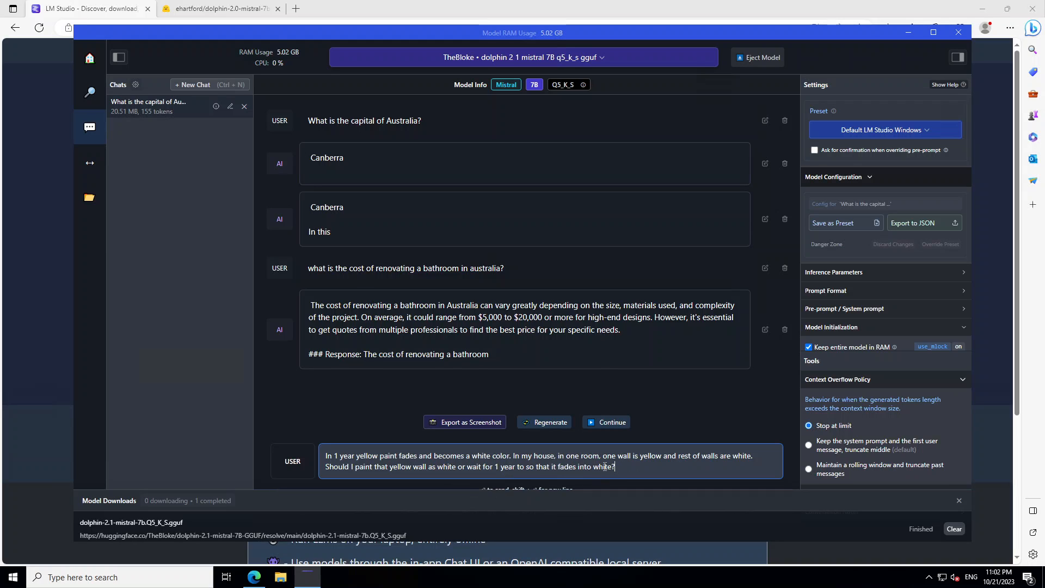
left_click(457, 467)
type("now")
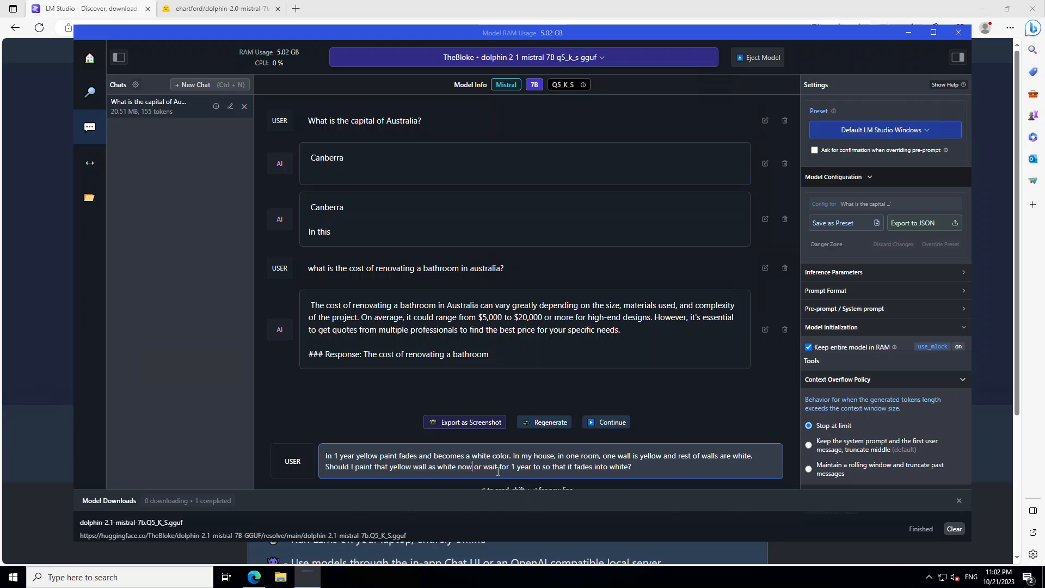
- Send the yellow wall question and get the model's advice to paint now
key("Return")
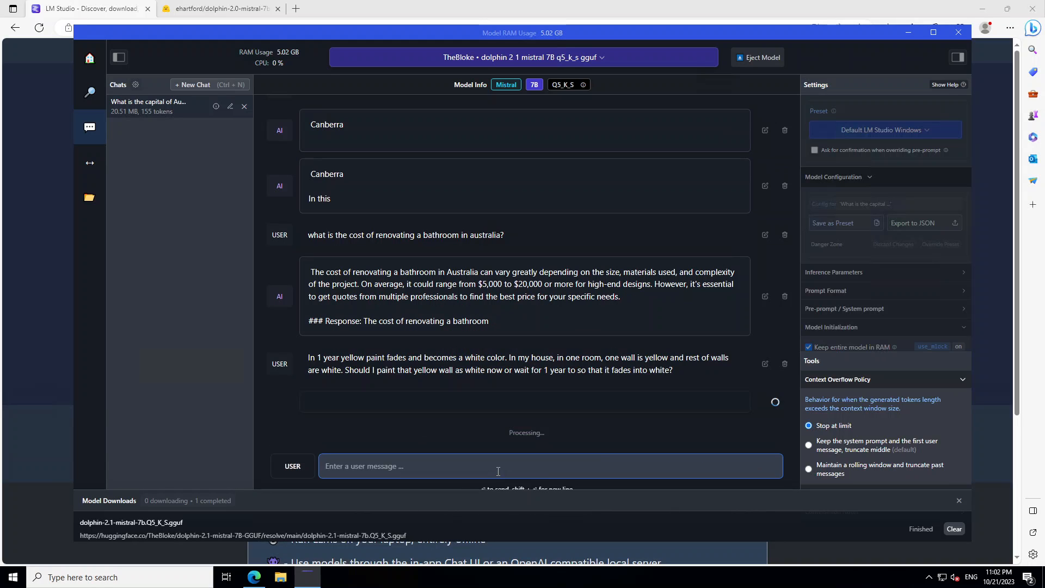